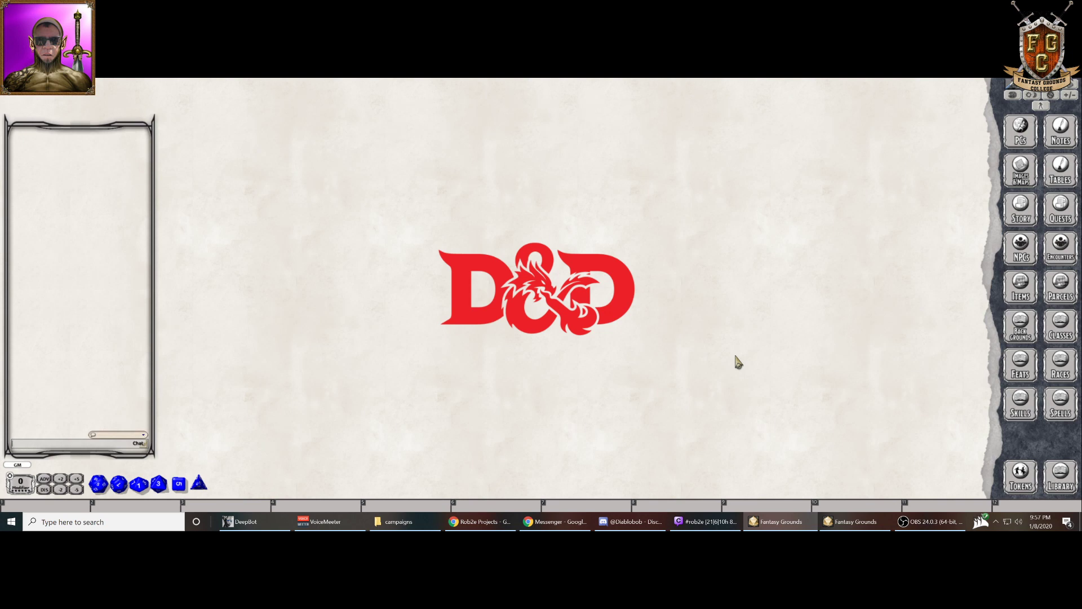
# - Examine the library's data module activation list in a moved and enlarged window, and close it
pyautogui.click(1061, 484)
pyautogui.click(298, 433)
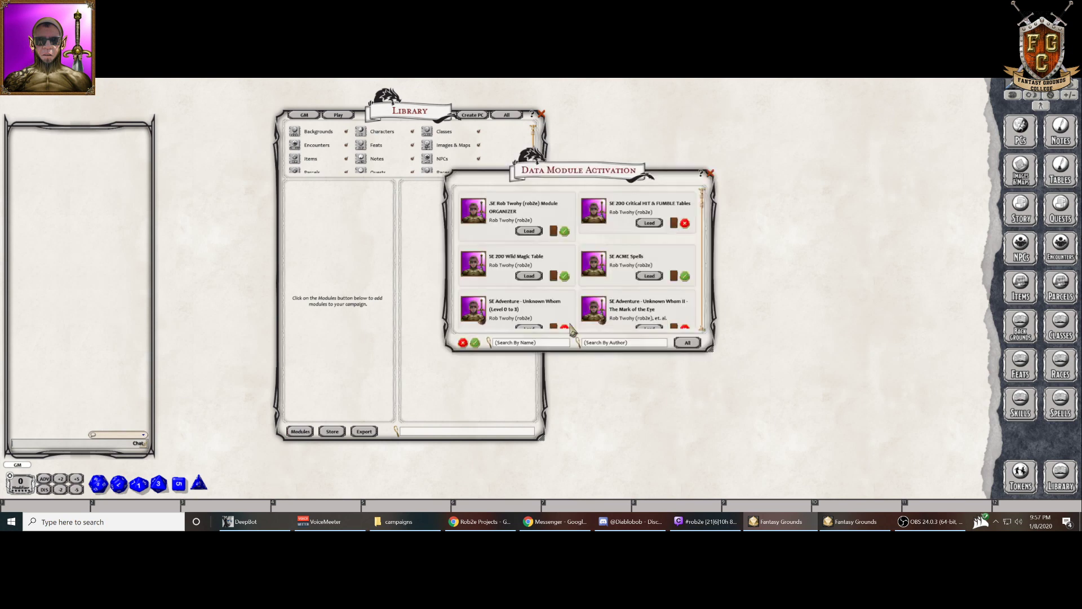
pyautogui.moveTo(554, 166); pyautogui.dragTo(294, 96)
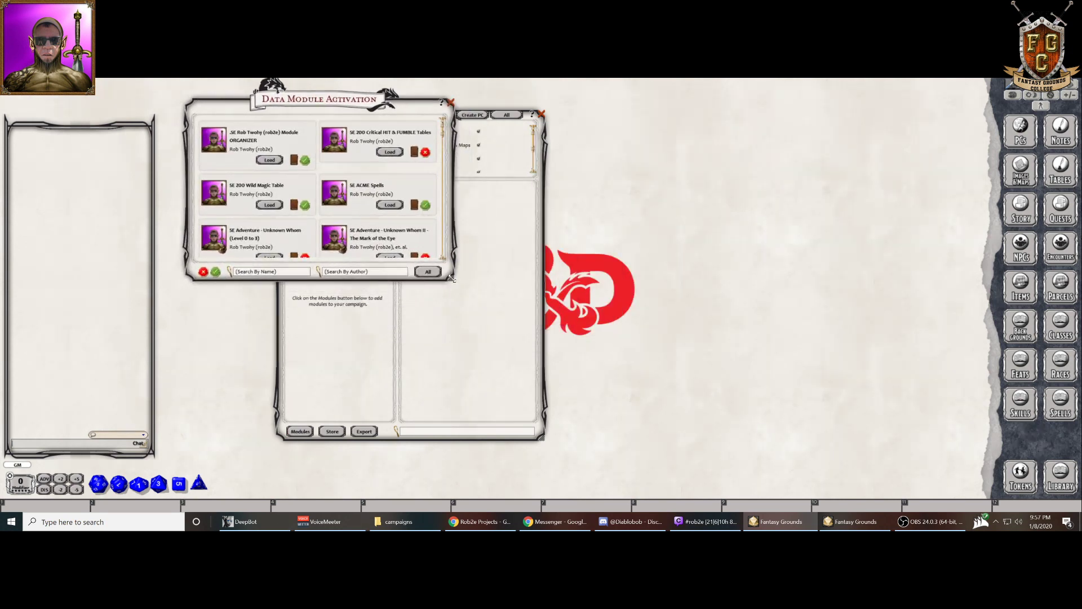
pyautogui.moveTo(452, 278); pyautogui.dragTo(833, 455)
pyautogui.scroll(-2, 603, 352)
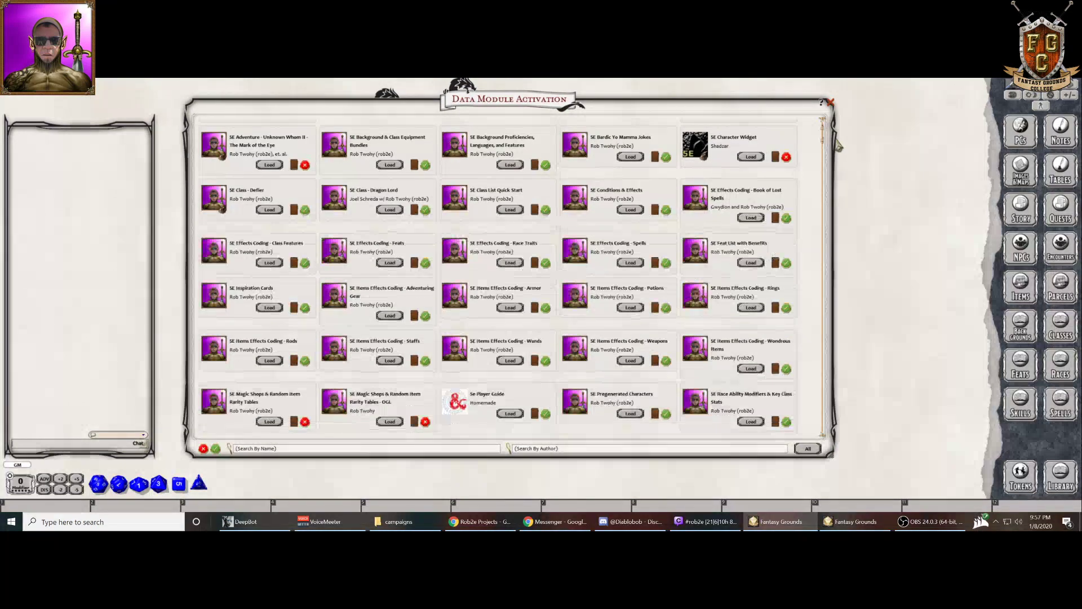
pyautogui.moveTo(825, 148); pyautogui.dragTo(843, 128)
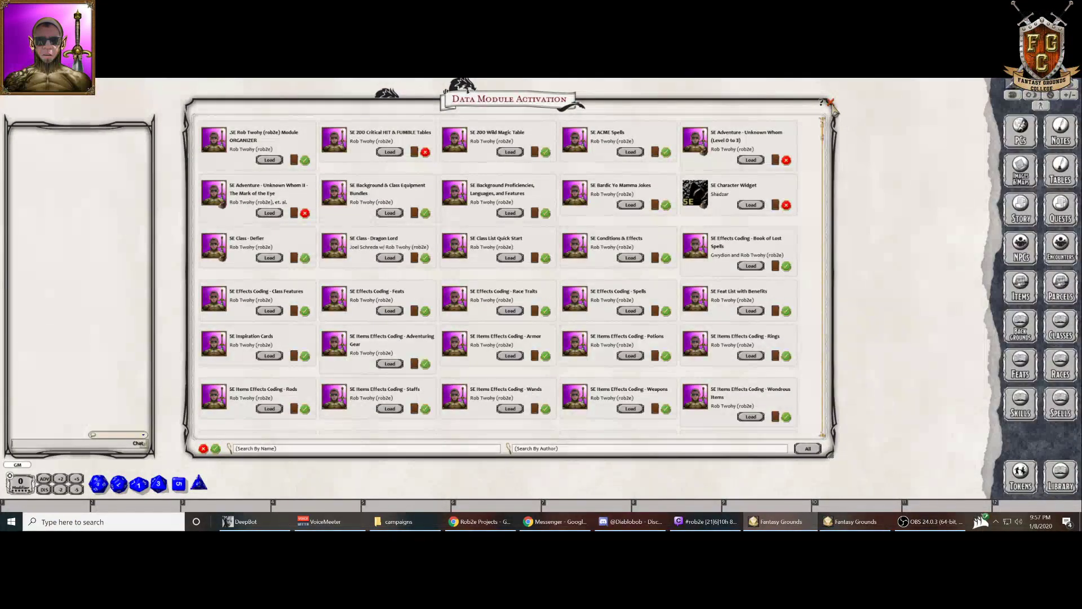
pyautogui.click(830, 102)
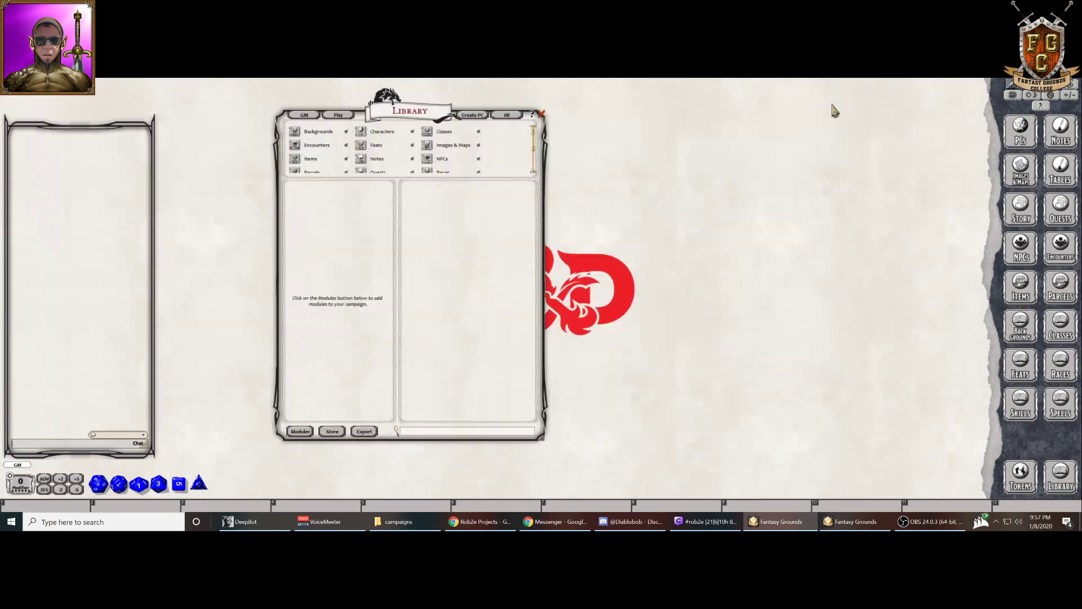
# - Turn on the compact module list option and reopen the data module activation list from the library
pyautogui.click(1049, 97)
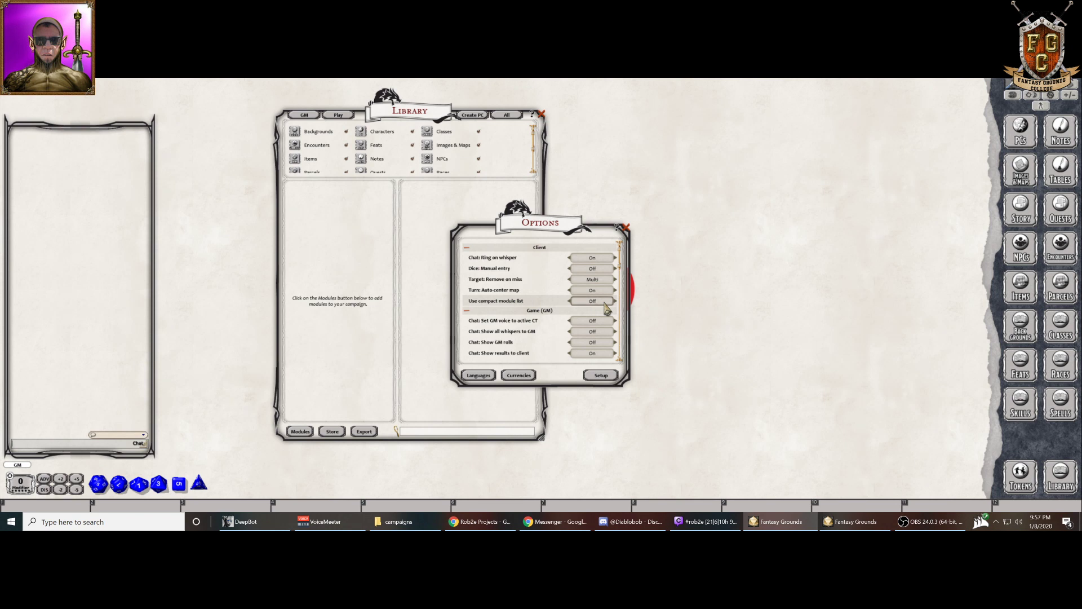
pyautogui.click(625, 229)
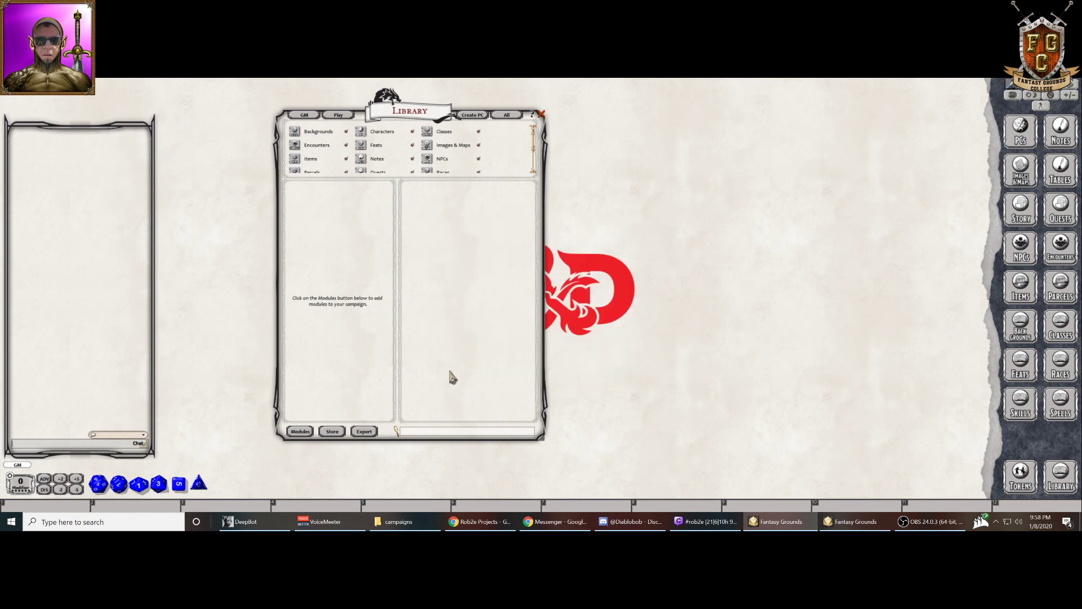
pyautogui.click(300, 431)
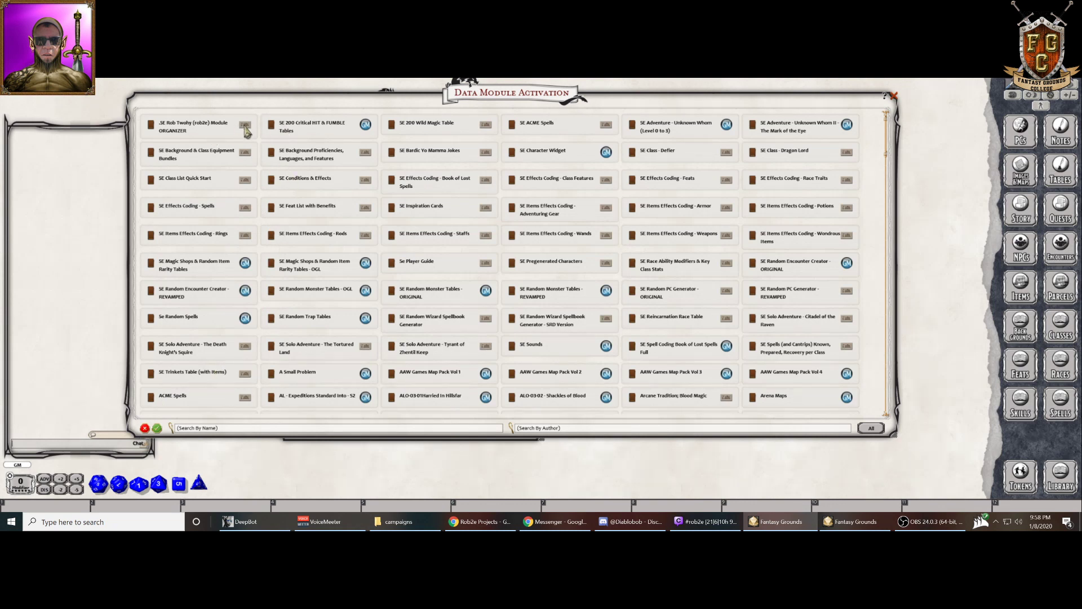
pyautogui.click(245, 125)
pyautogui.click(245, 125)
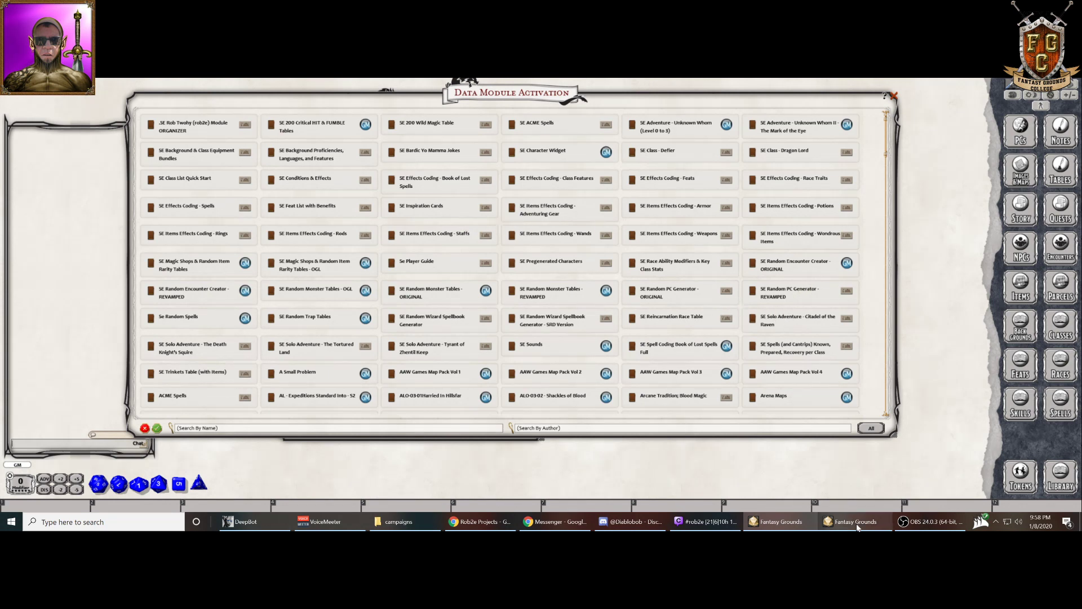
# - Switch to the second Fantasy Grounds client and examine the modules in its enlarged data module activation list
pyautogui.moveTo(857, 527)
pyautogui.click(868, 488)
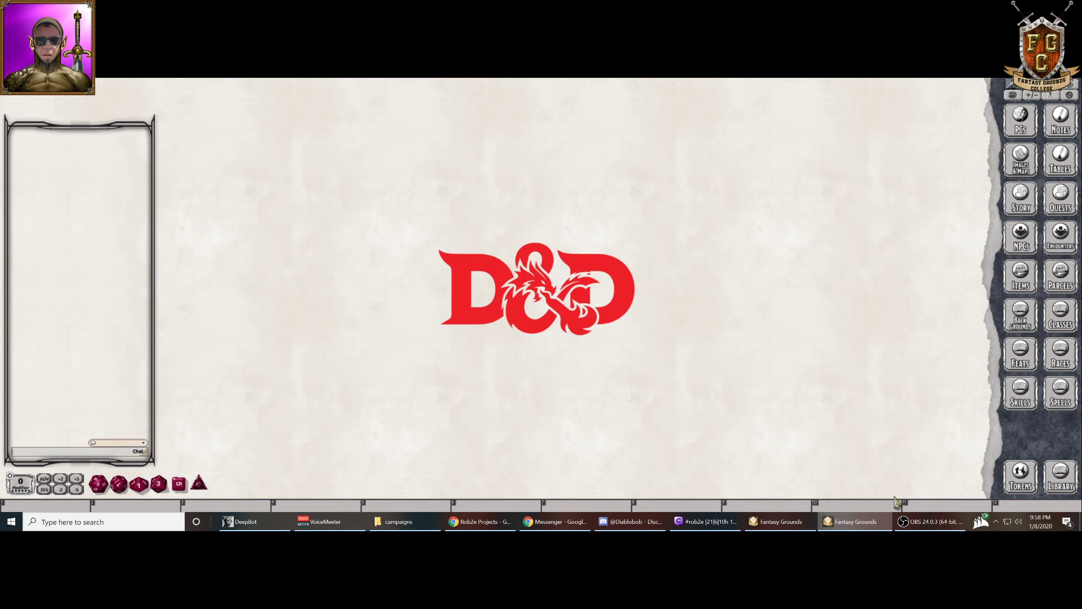
pyautogui.click(1060, 478)
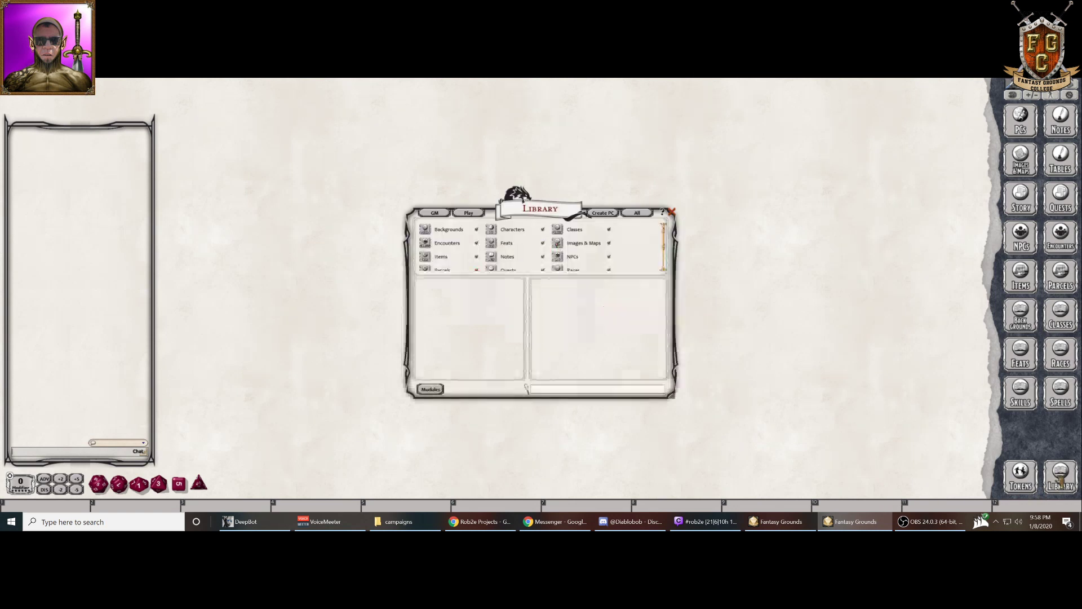
pyautogui.click(431, 389)
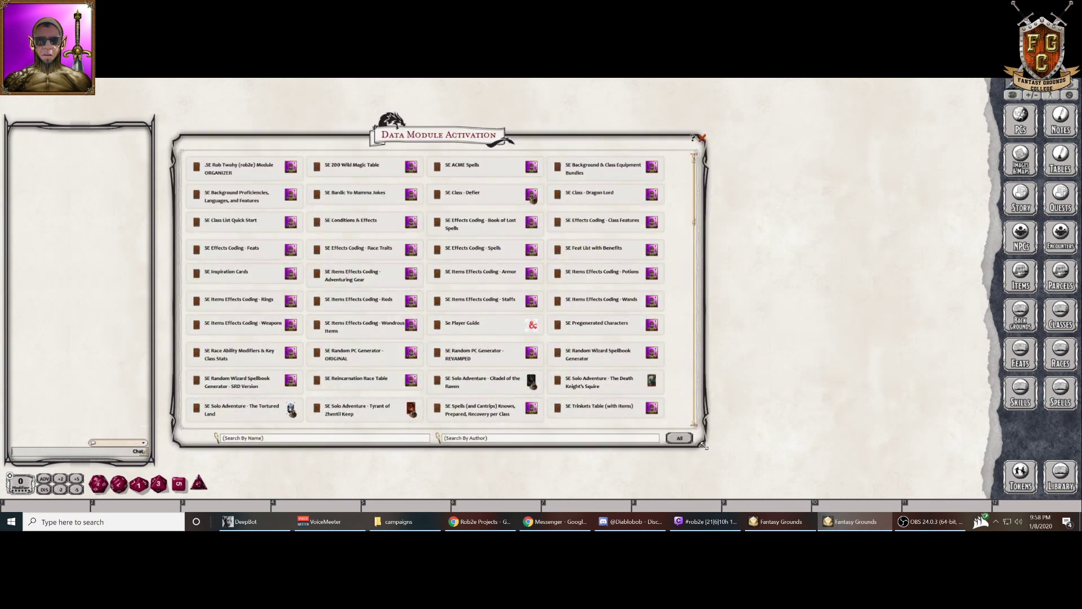
pyautogui.moveTo(703, 445); pyautogui.dragTo(931, 454)
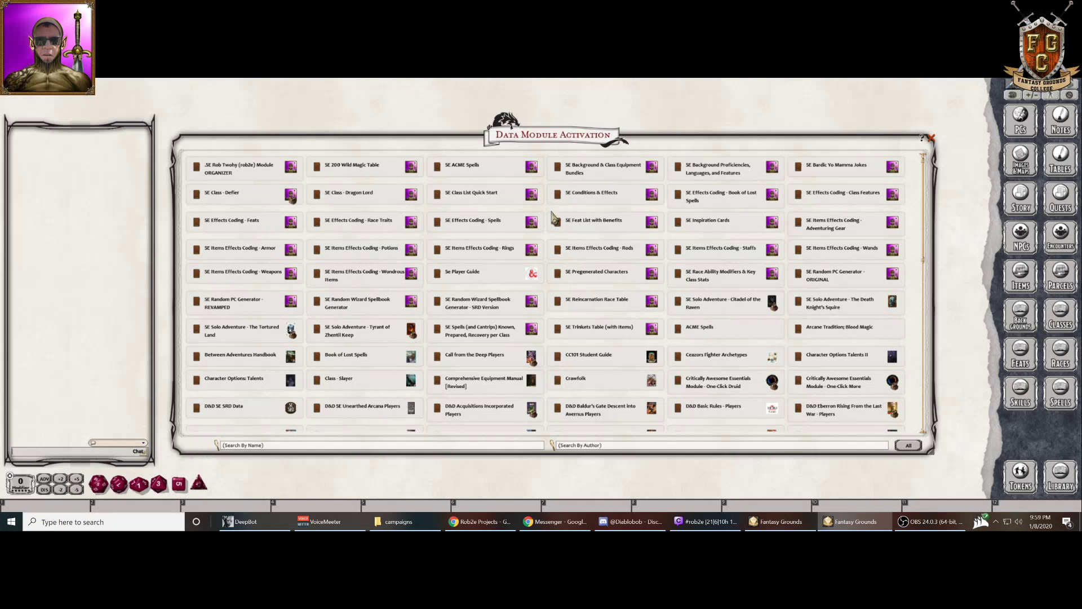
pyautogui.scroll(-7, 567, 243)
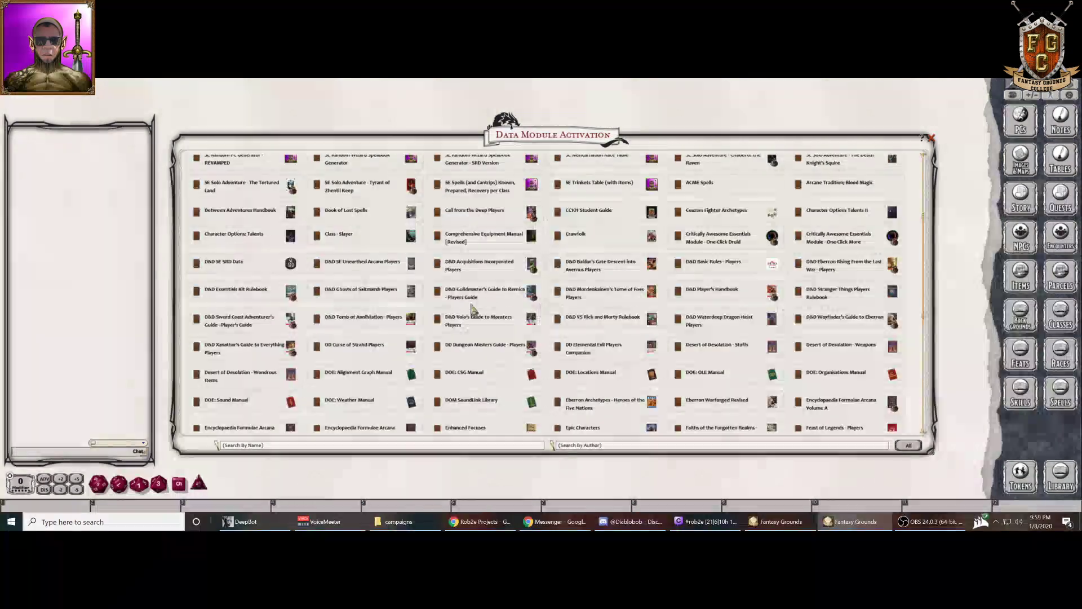
pyautogui.scroll(-8, 587, 310)
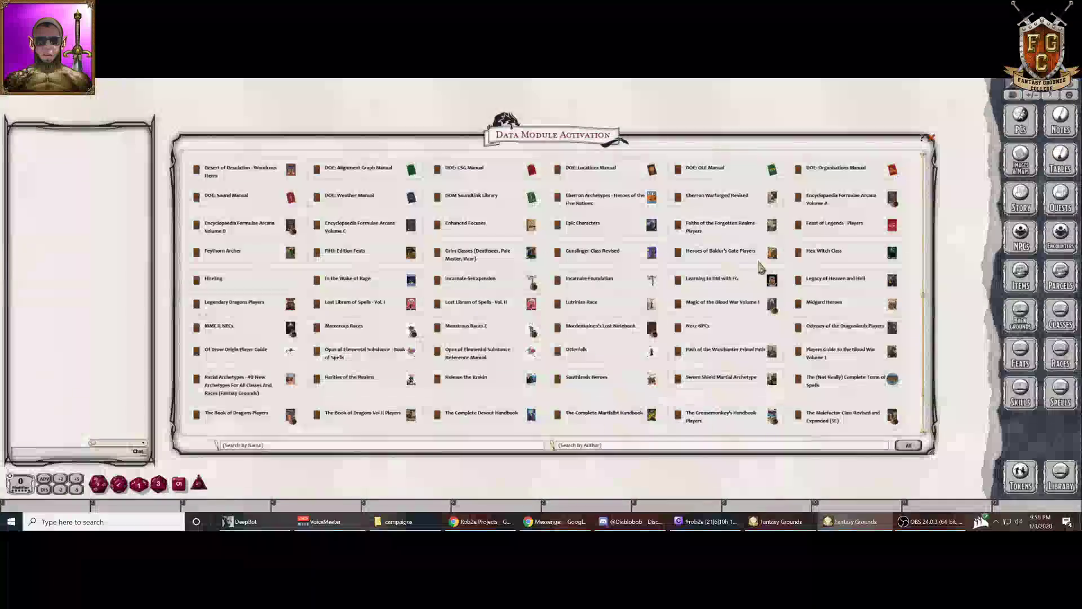
pyautogui.scroll(-2, 774, 263)
pyautogui.scroll(20, 706, 344)
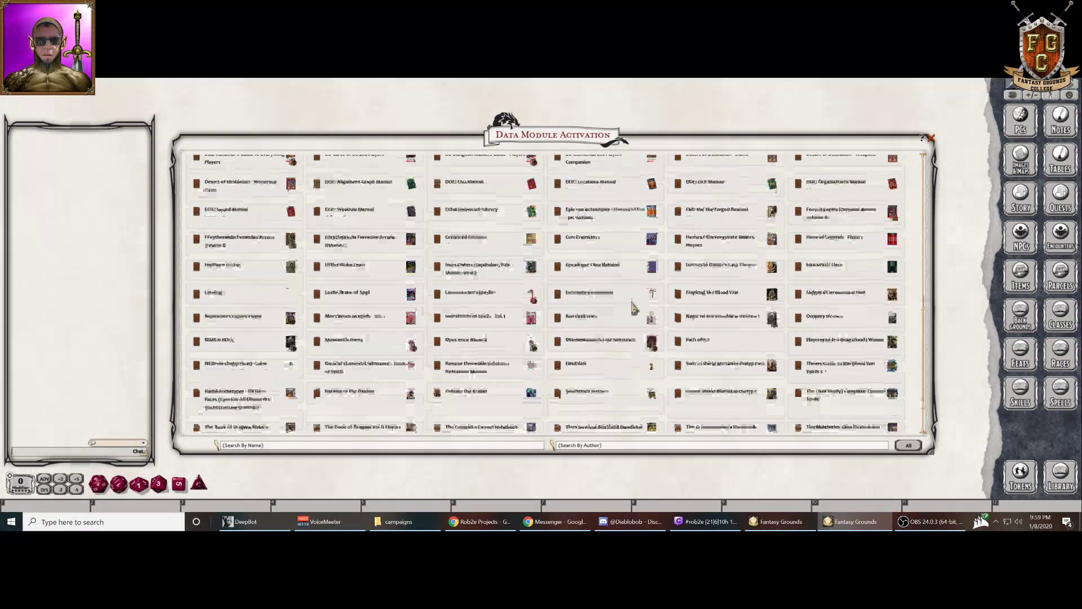
pyautogui.scroll(3, 603, 263)
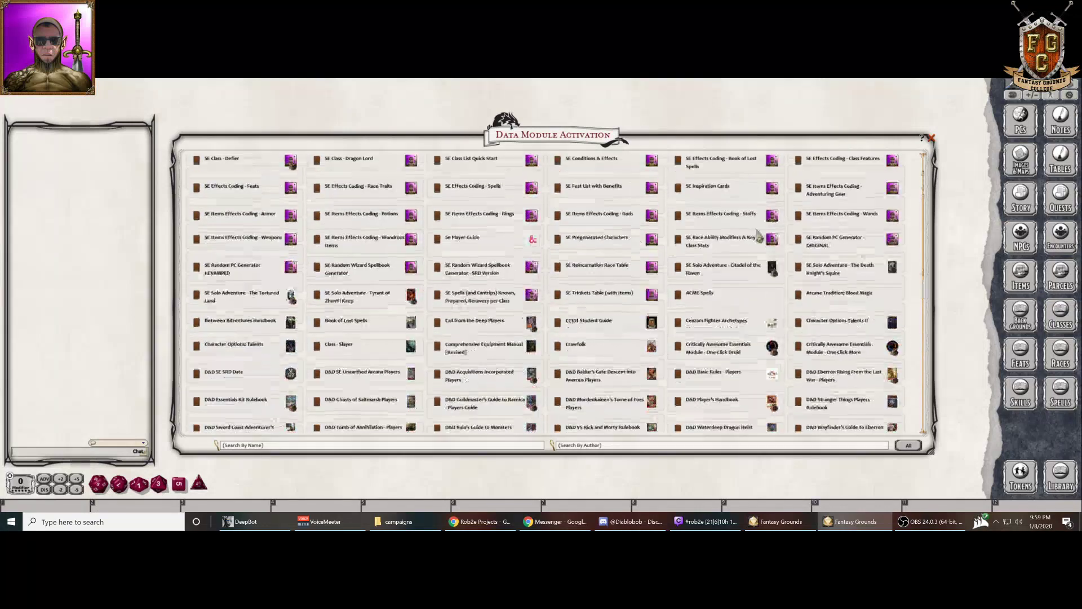
# - Turn off the compact module list option in this client and reopen the data module activation list
pyautogui.click(1069, 96)
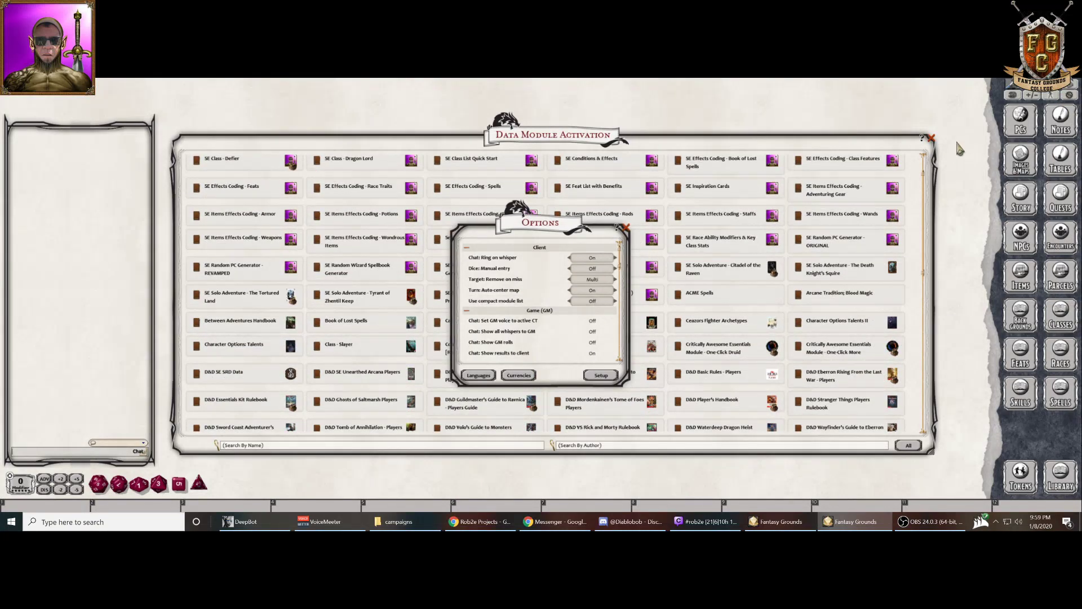
pyautogui.click(938, 142)
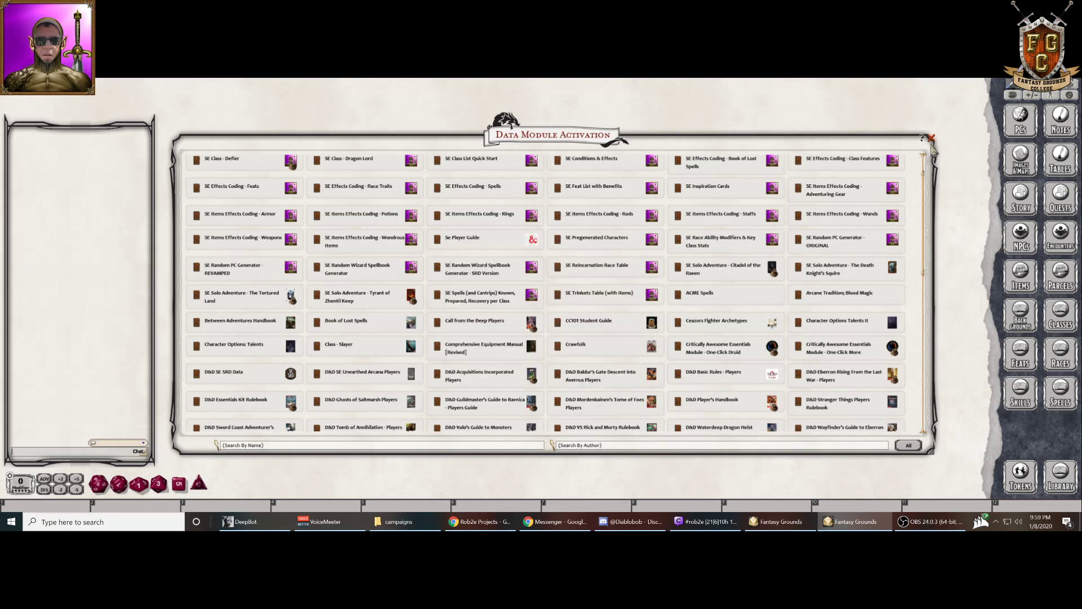
pyautogui.click(932, 140)
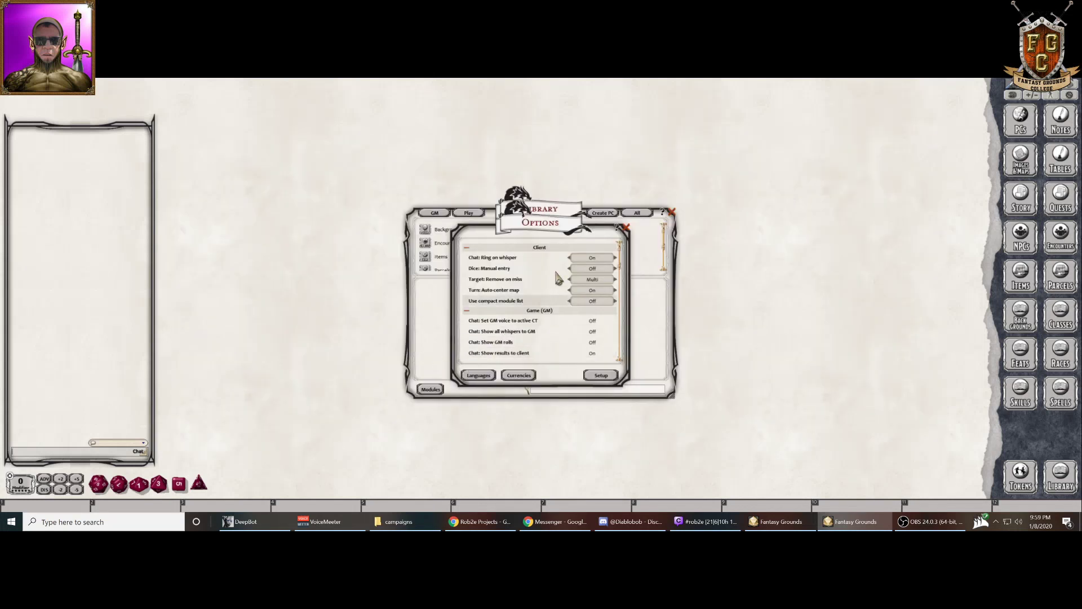
pyautogui.click(429, 326)
pyautogui.click(430, 389)
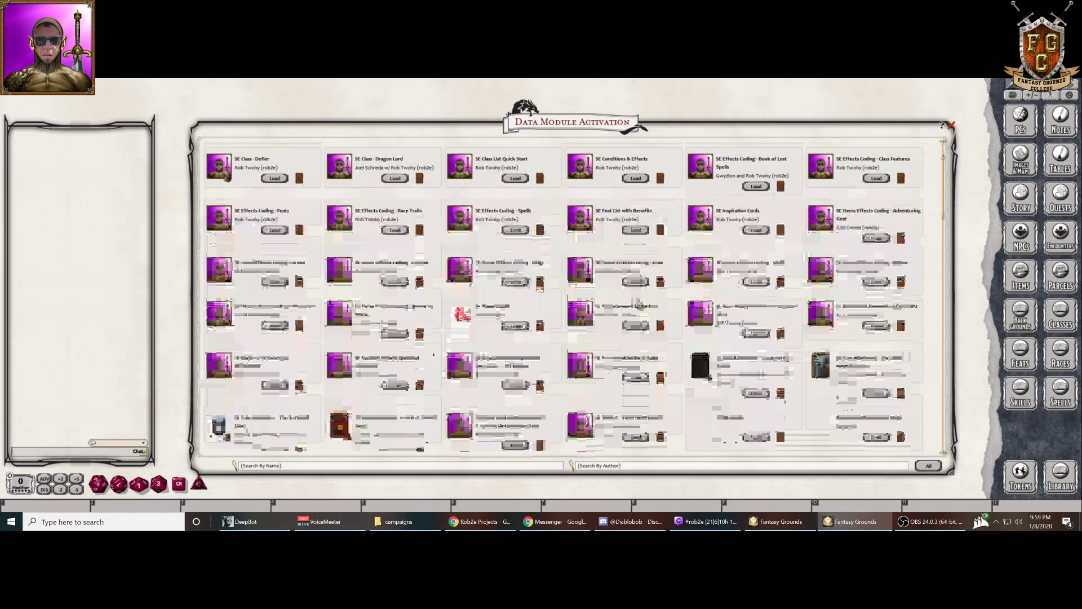
# - Switch back to the GM client and unload 5E Solo Adventure - The Tortured Land, A Small Problem and the AL - Expeditions module
pyautogui.click(782, 524)
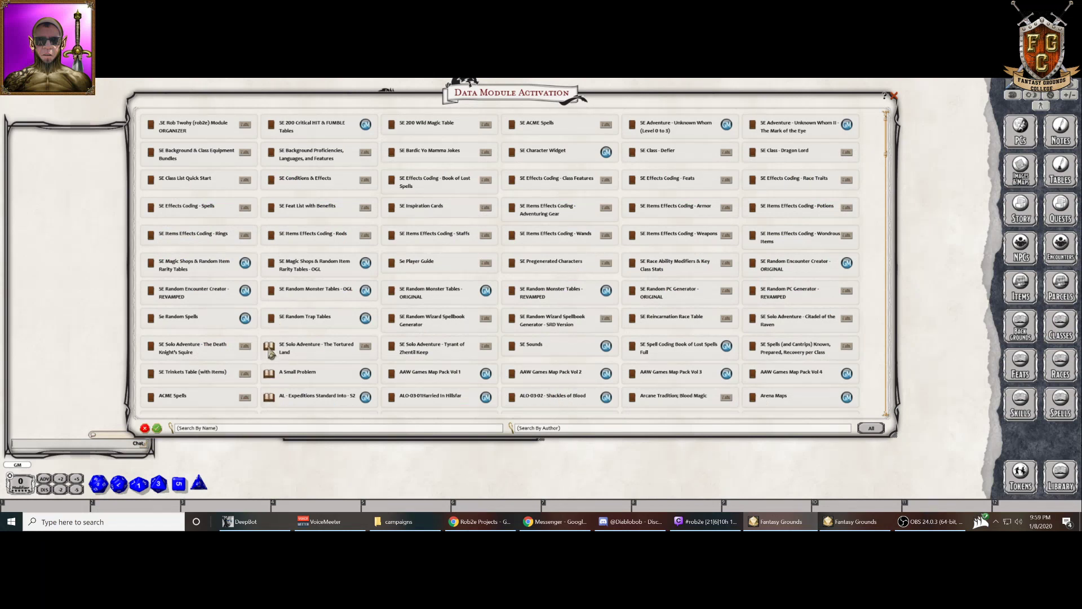
pyautogui.click(270, 374)
pyautogui.click(270, 375)
pyautogui.click(270, 398)
# - Load the modules 5E Items Effects Coding - Rods, Feat List with Benefits, Conditions & Effects, and Background Proficiencies, Languages, and Features
pyautogui.click(270, 236)
pyautogui.click(270, 208)
pyautogui.click(270, 179)
pyautogui.click(270, 152)
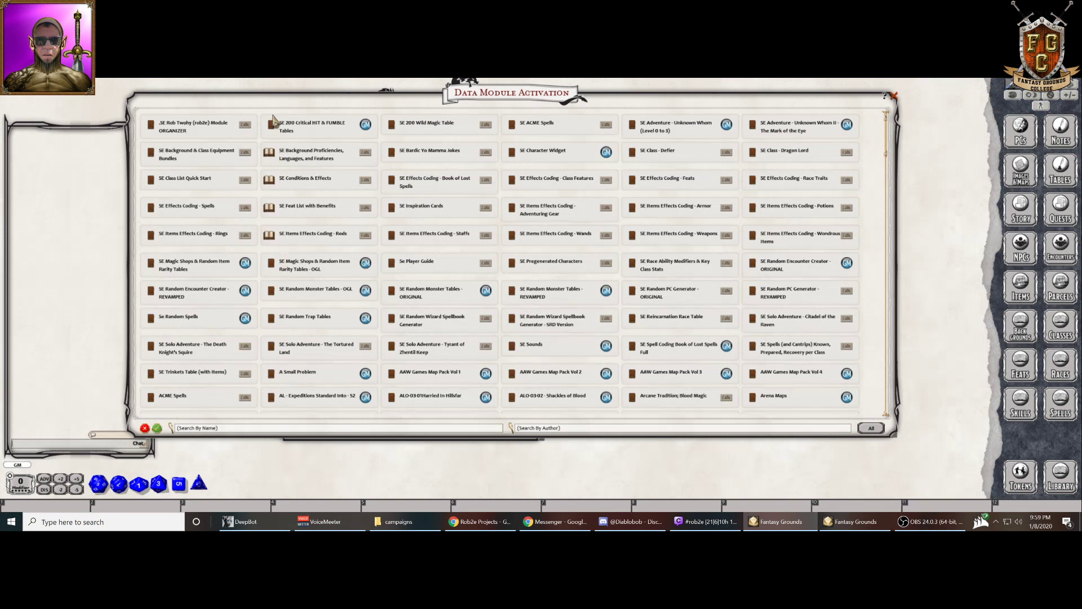
# - Unload the Background Proficiencies, Conditions & Effects, Feat List with Benefits, and Items Effects Coding - Rods modules
pyautogui.click(269, 152)
pyautogui.click(269, 180)
pyautogui.click(269, 207)
pyautogui.click(270, 235)
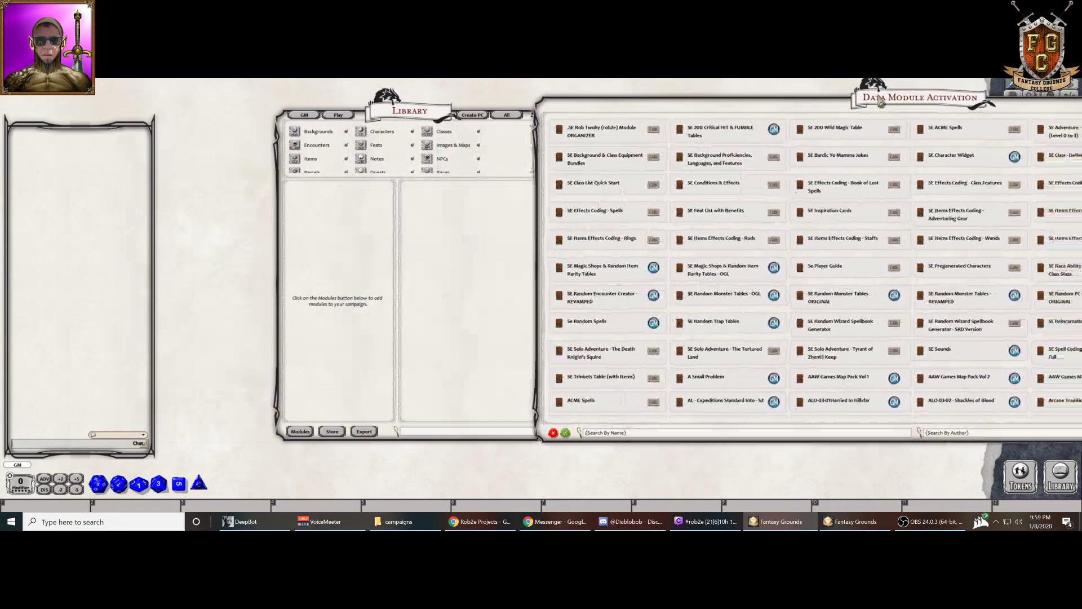
# - Load the Module ORGANIZER, Background & Class Equipment Bundles, Class List Quick Start, and Effects Coding - Spells modules into the library
pyautogui.click(515, 131)
pyautogui.click(514, 158)
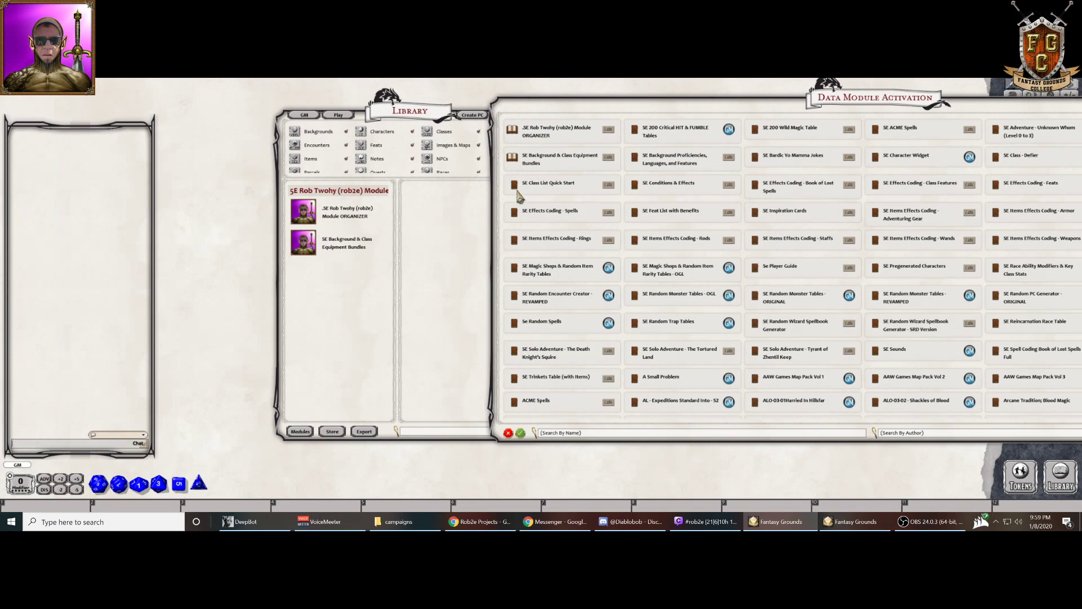
pyautogui.click(515, 185)
pyautogui.click(515, 212)
pyautogui.click(514, 240)
pyautogui.click(514, 240)
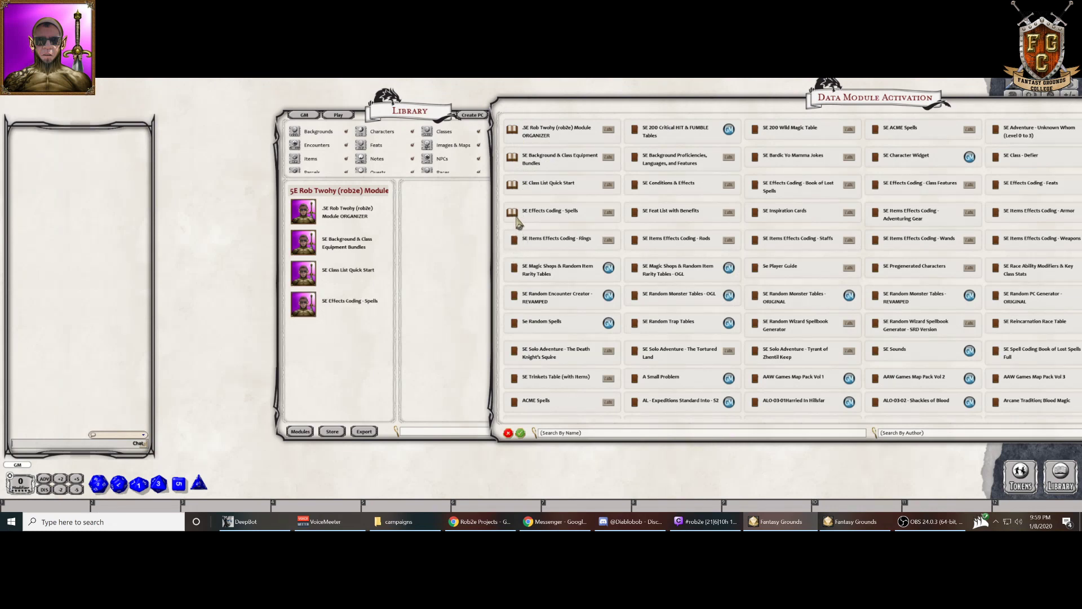
# - Unload the Effects Coding - Spells, Class List Quick Start, Background & Class Equipment Bundles, and Module ORGANIZER modules
pyautogui.click(514, 213)
pyautogui.click(514, 185)
pyautogui.click(515, 158)
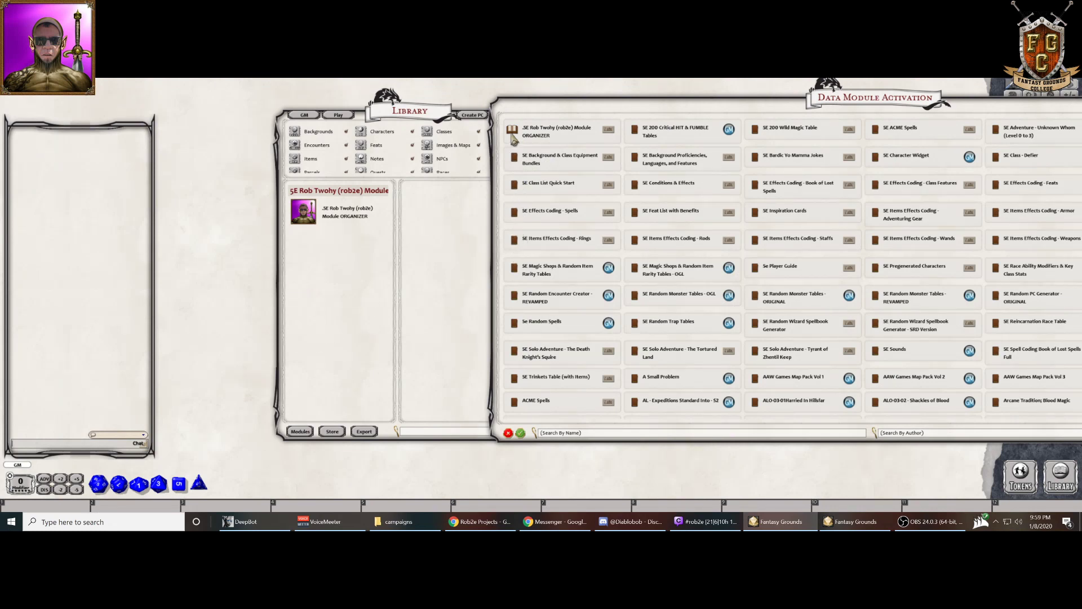
pyautogui.click(514, 131)
# - Move the Library window aside and bring the whole Data Module Activation window back into view
pyautogui.moveTo(405, 118); pyautogui.dragTo(216, 116)
pyautogui.moveTo(856, 107); pyautogui.dragTo(496, 99)
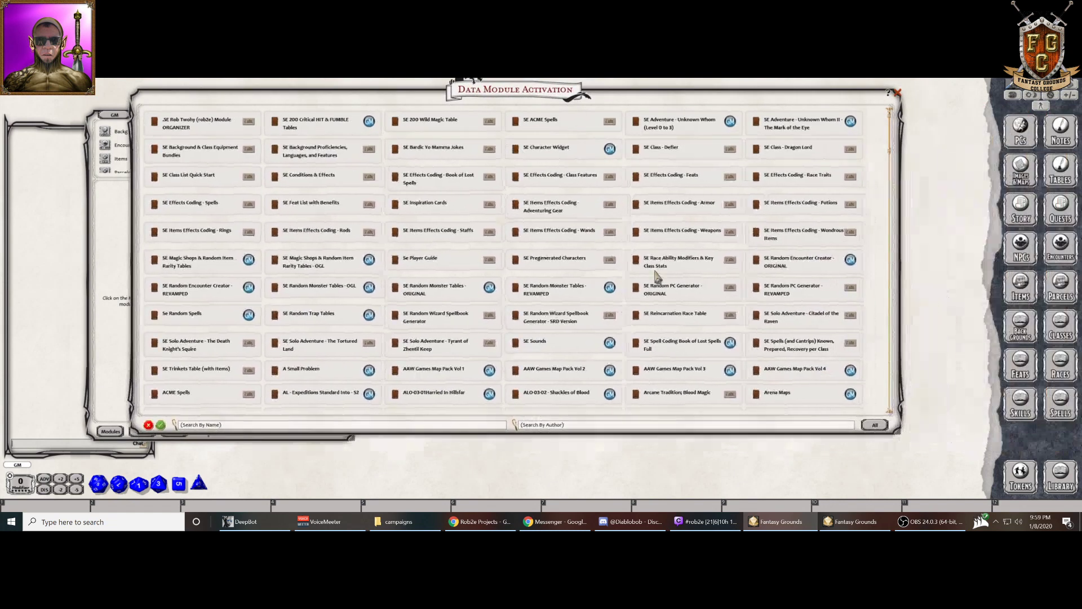